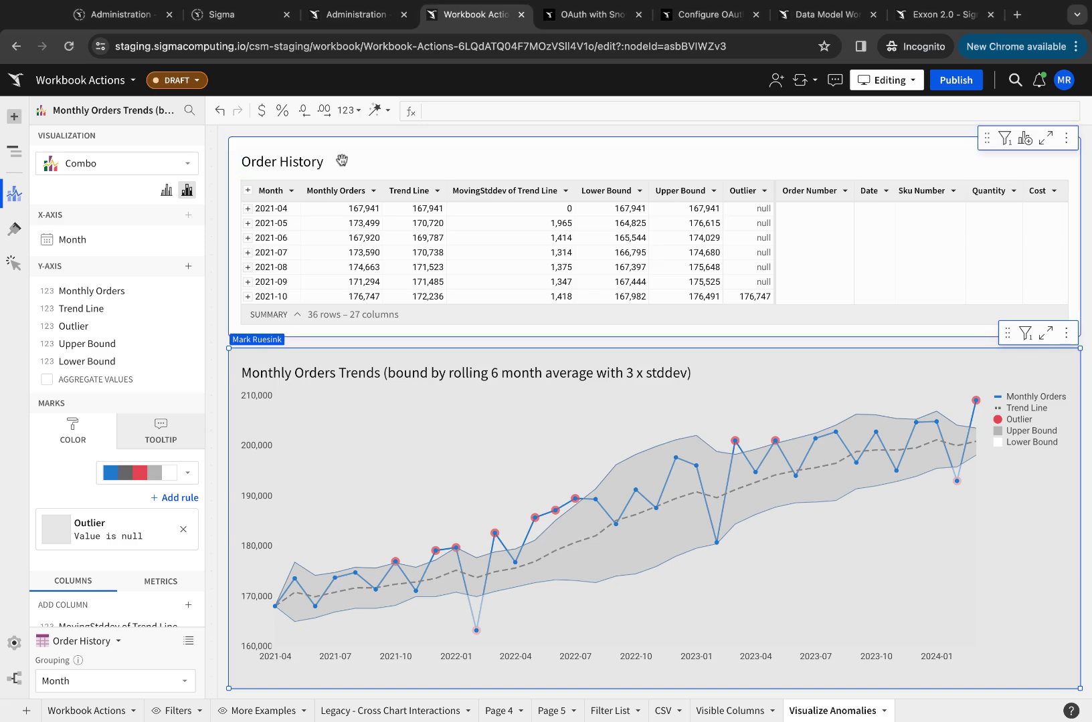
click(273, 191)
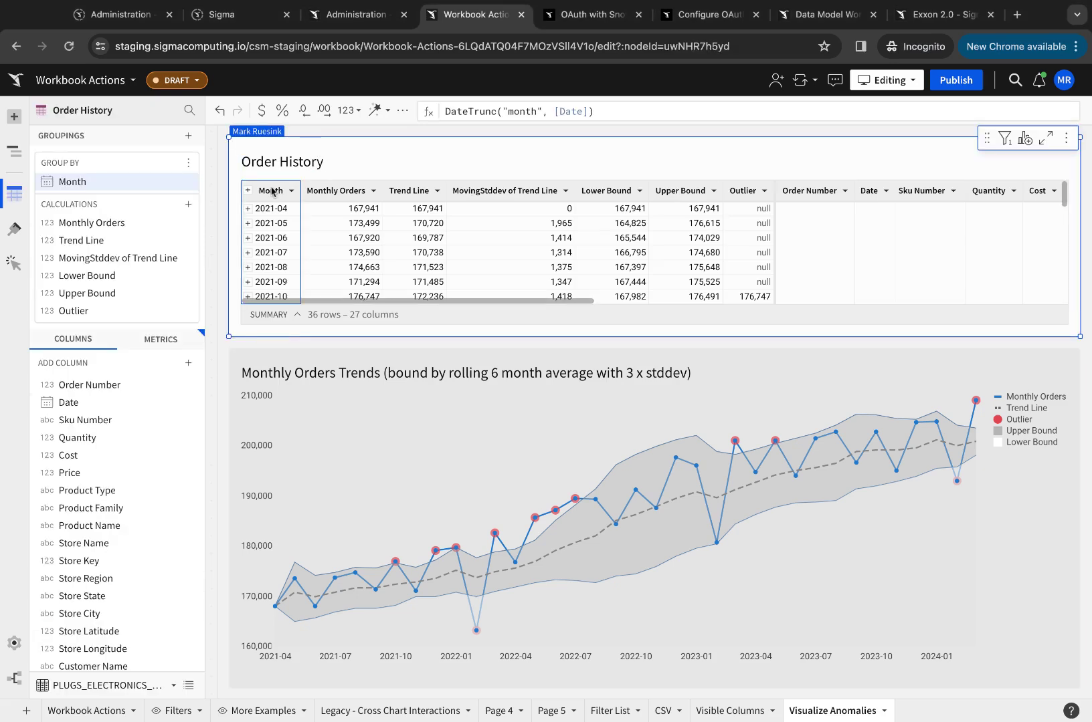
click(332, 191)
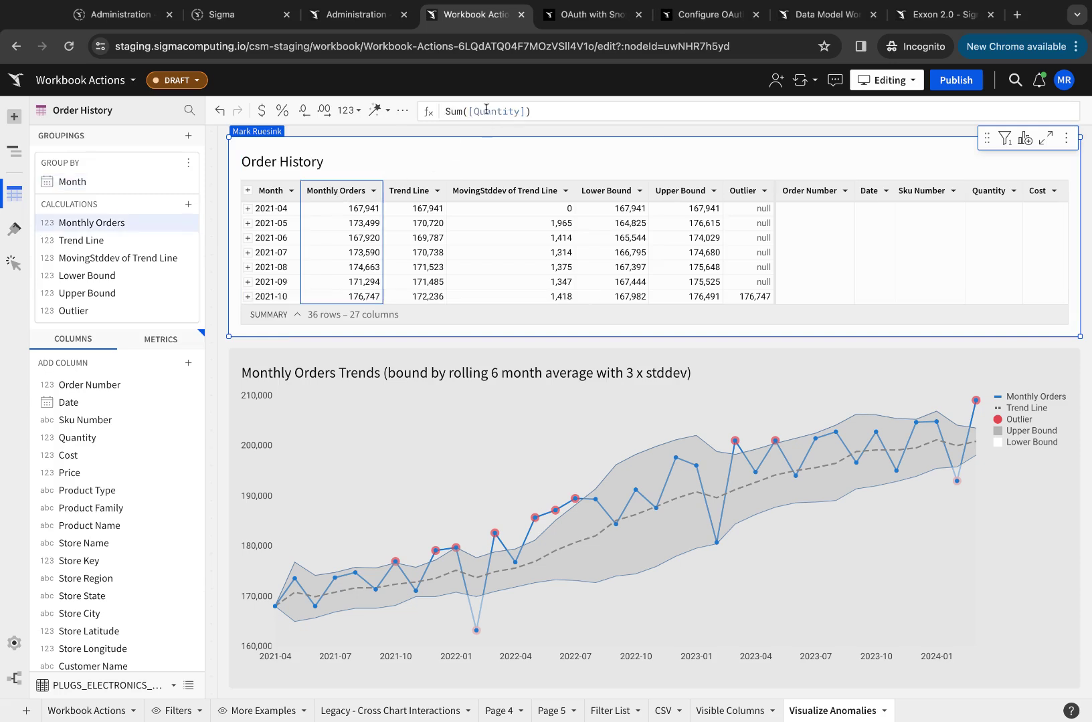
click(429, 195)
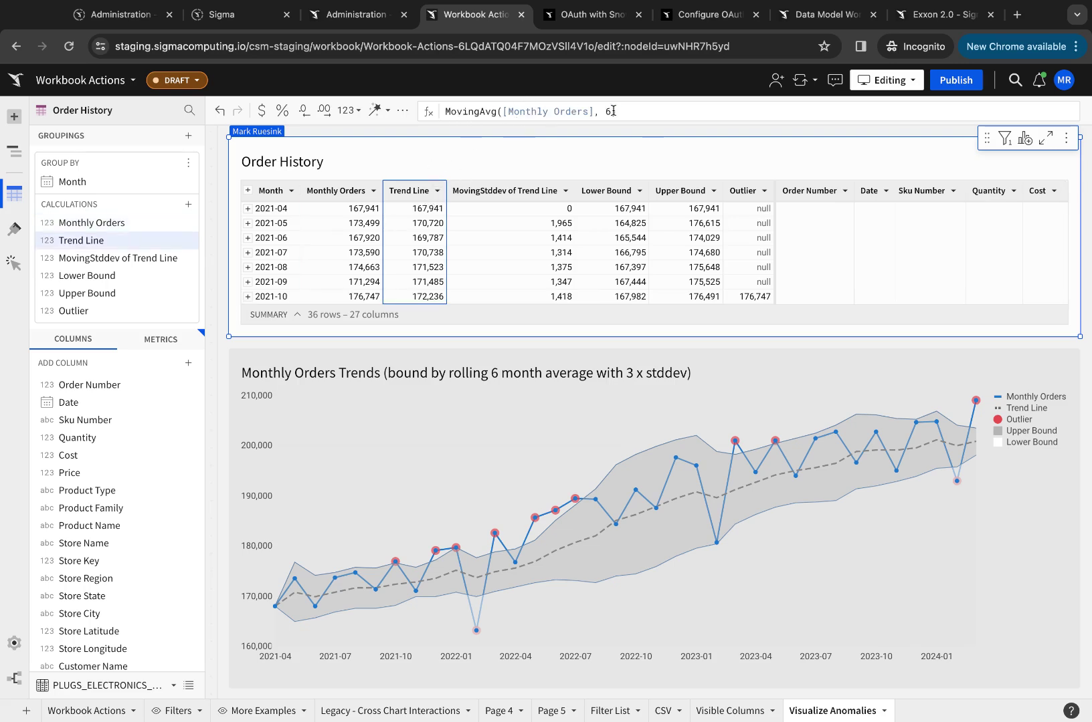
click(537, 193)
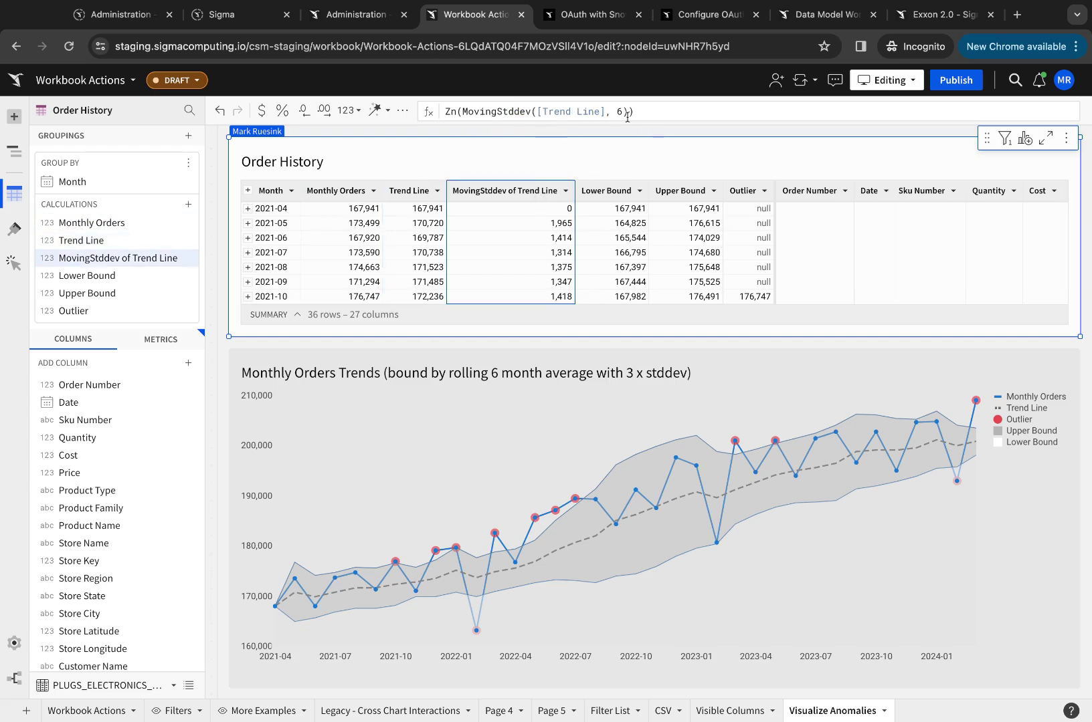
click(612, 189)
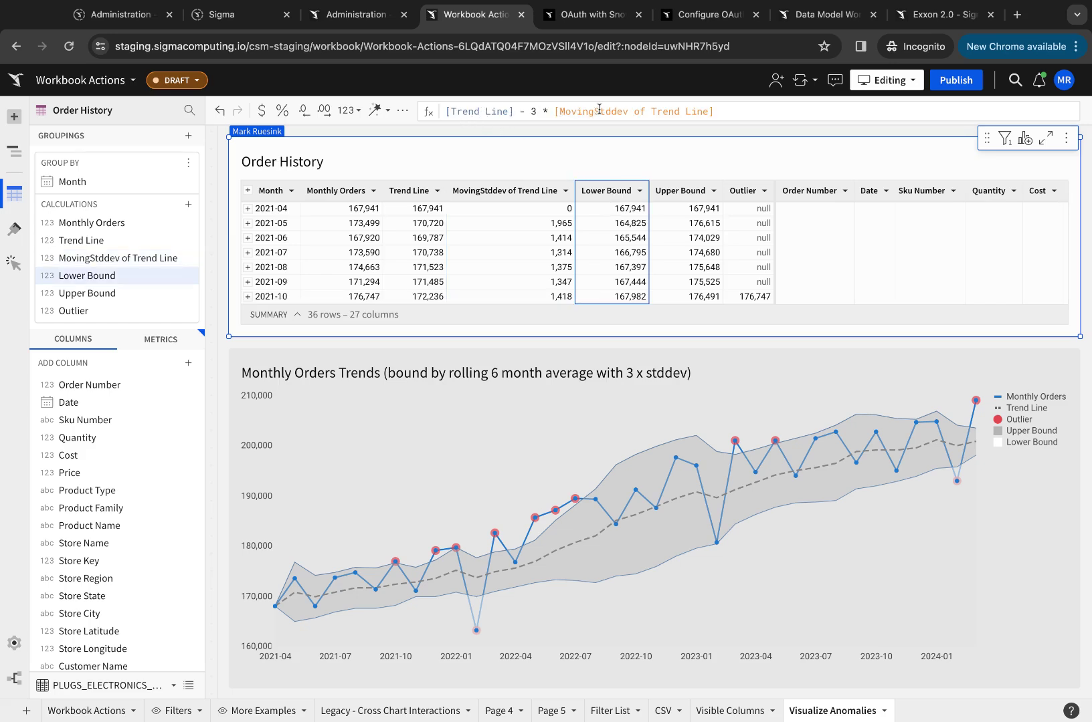
click(690, 195)
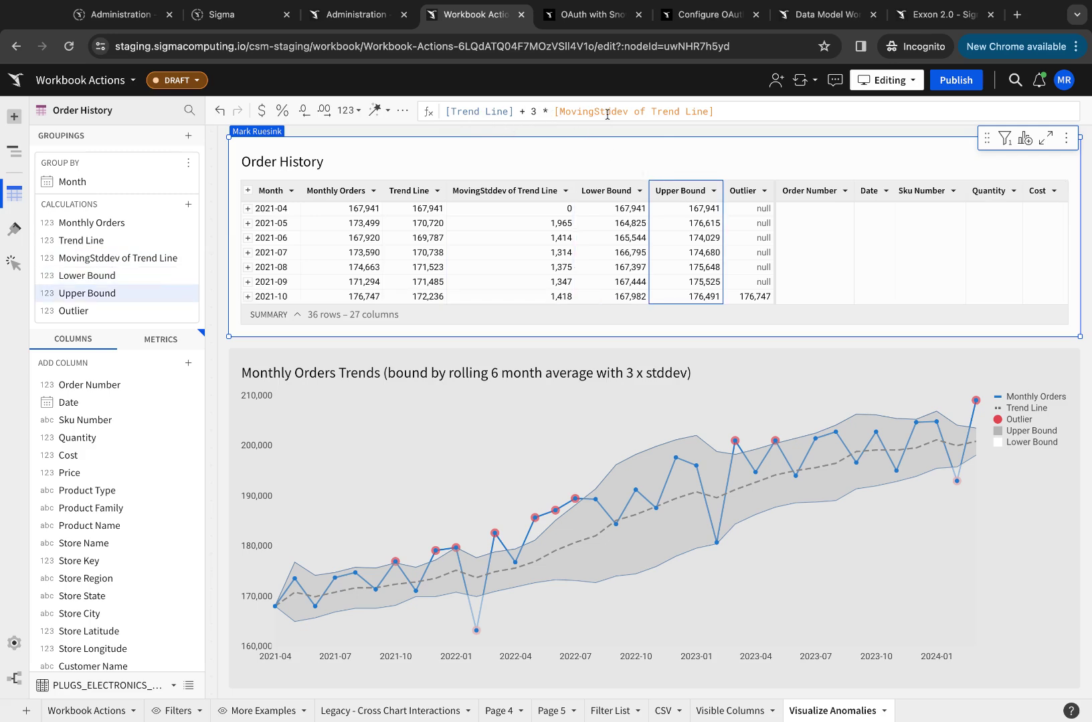
click(748, 193)
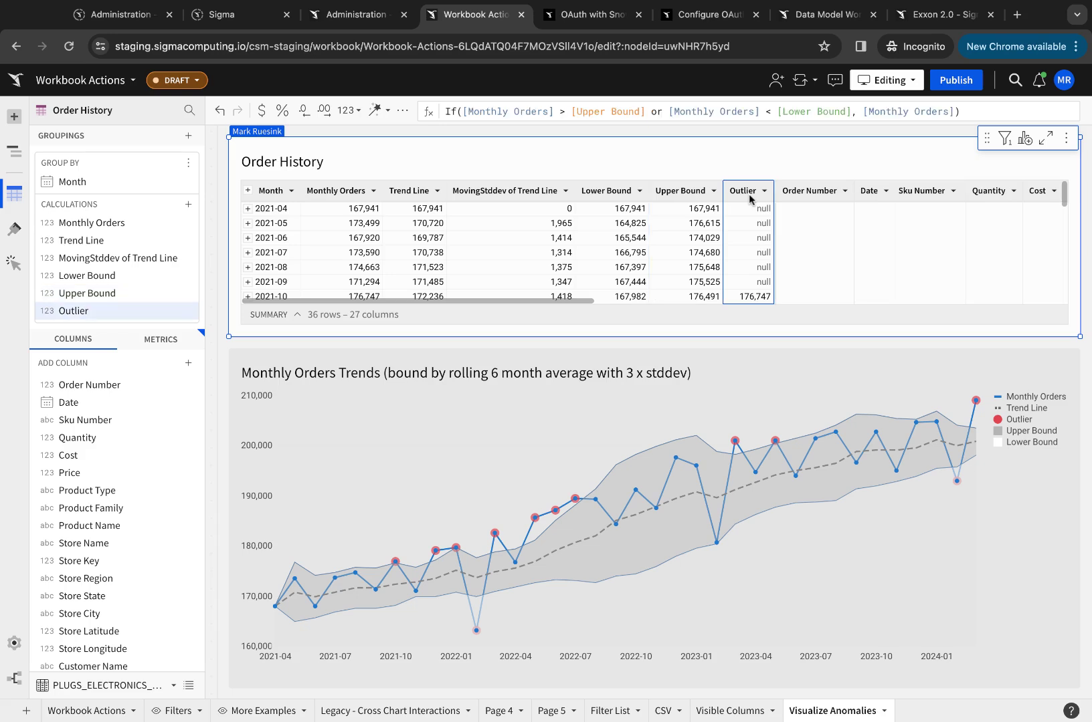
click(579, 113)
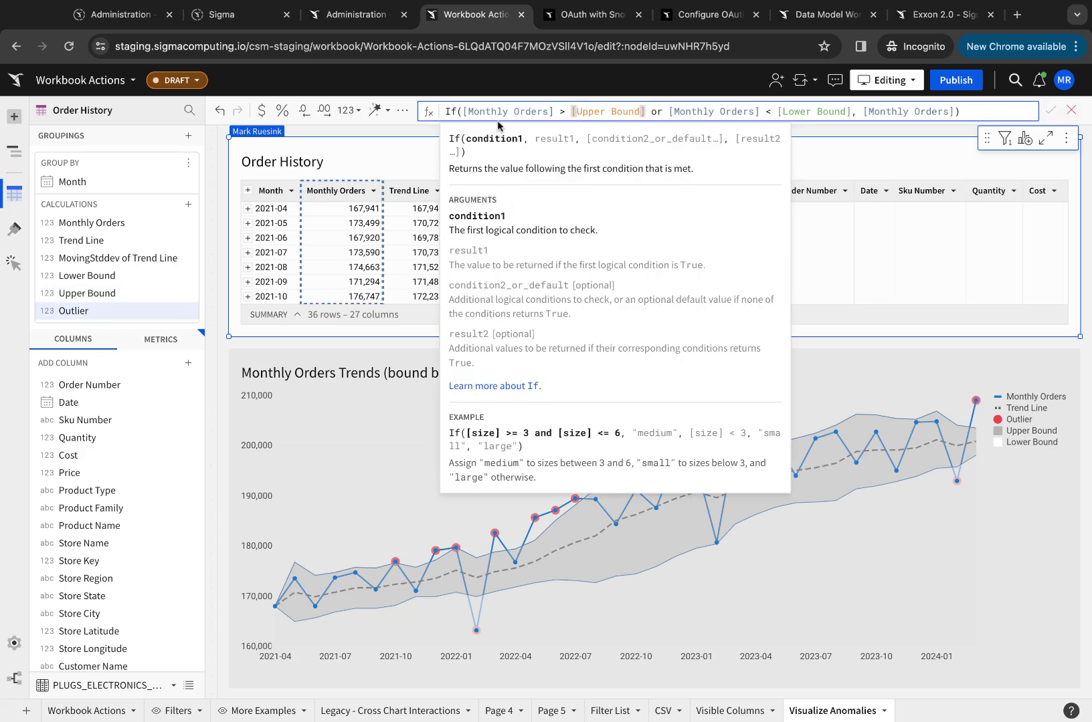
click(756, 111)
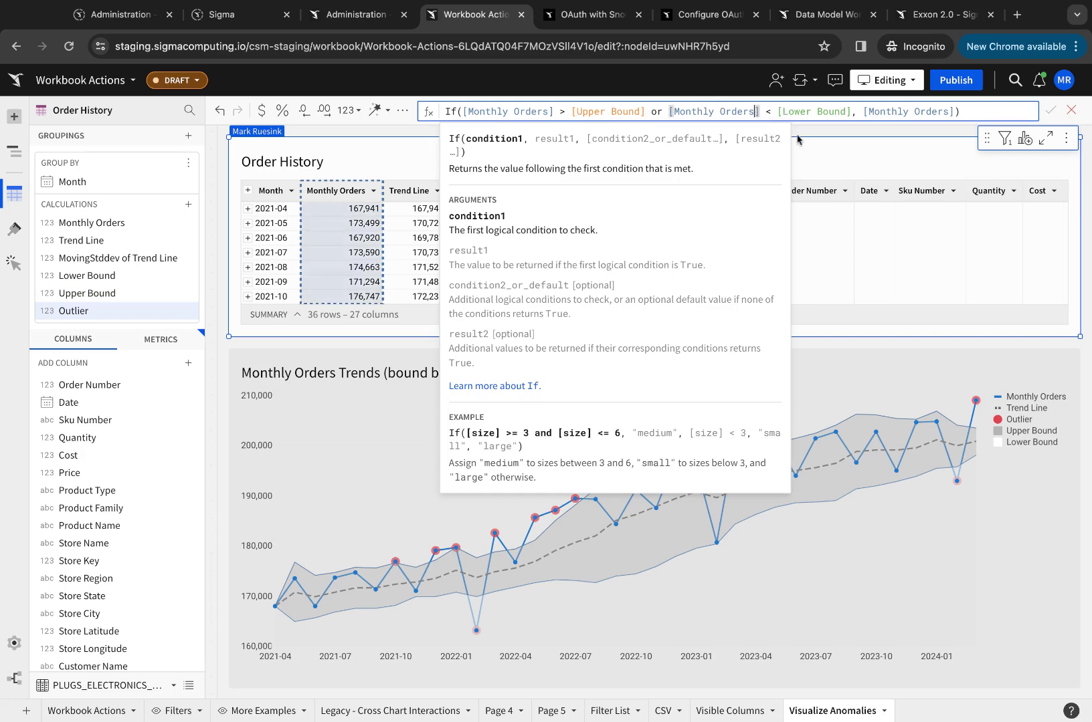
click(866, 262)
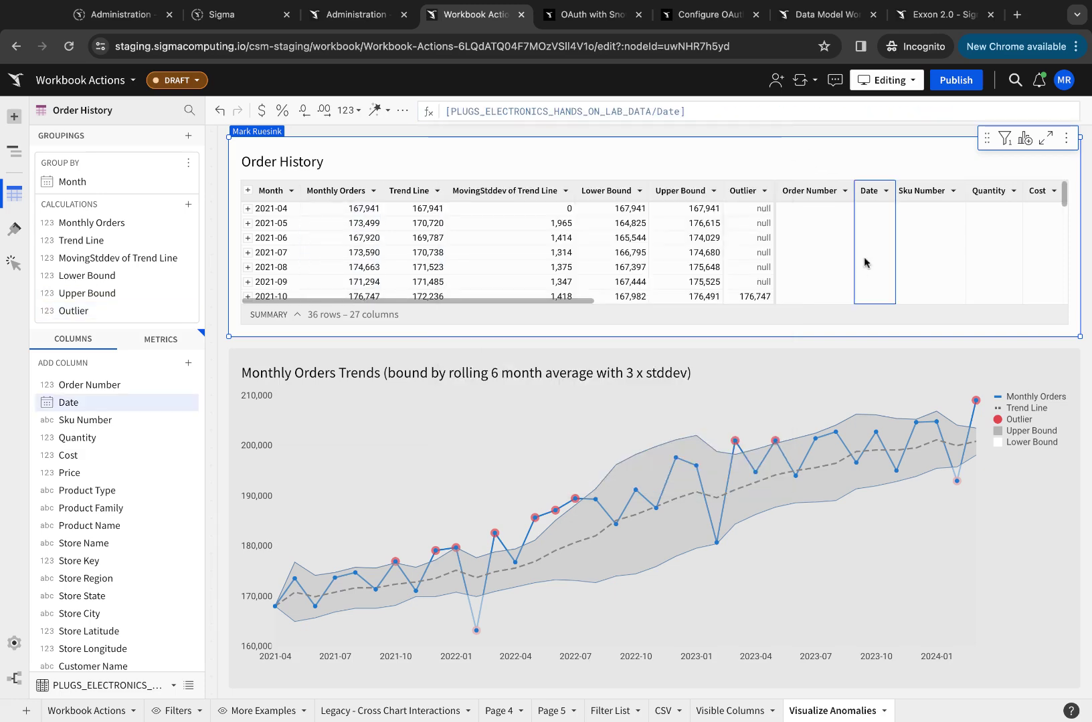
click(739, 195)
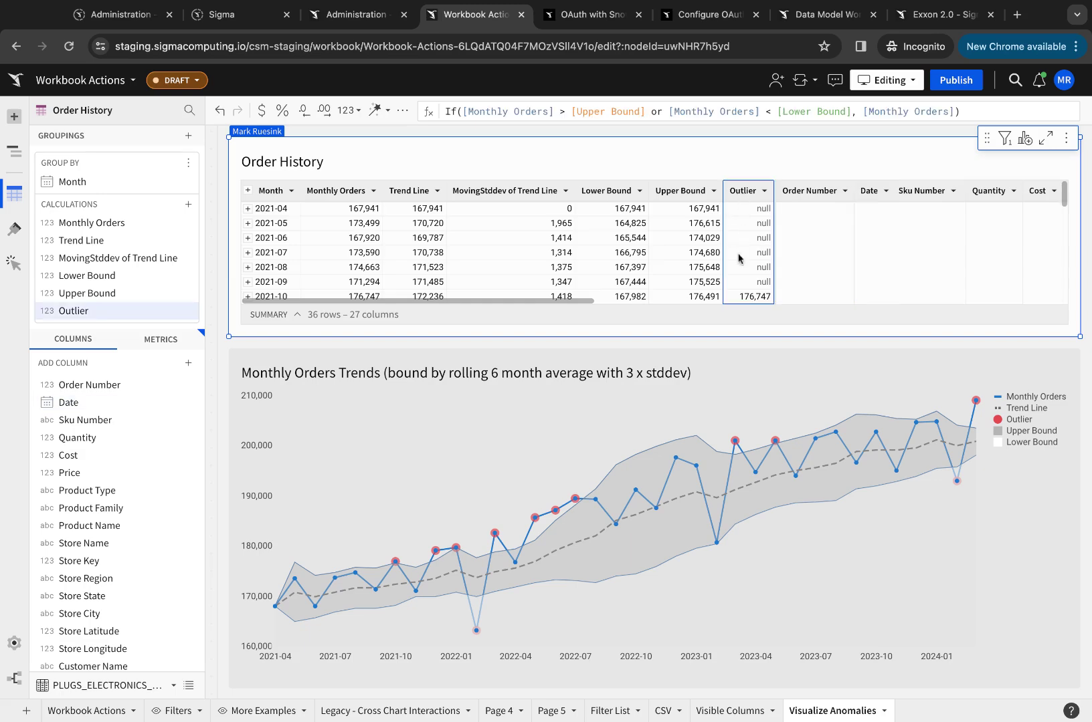
scroll(742, 254, down, 3)
scroll(743, 254, up, 3)
Select the Monthly Orders Trends chart and confirm the Monthly Orders series uses the Line shape
click(428, 456)
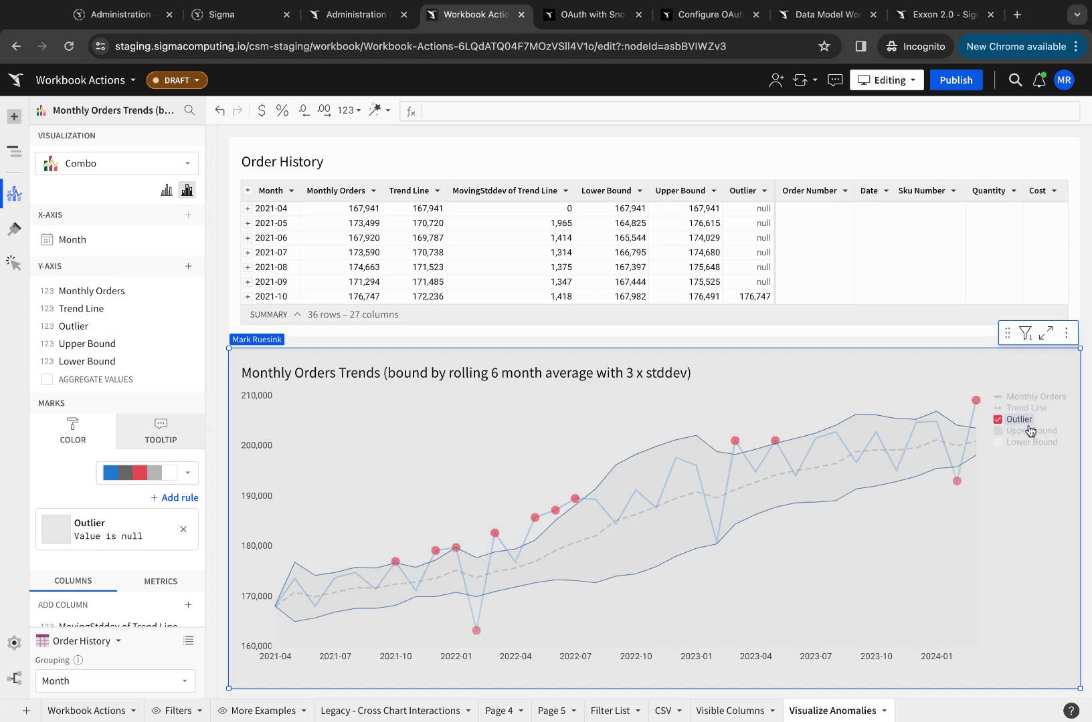
click(113, 292)
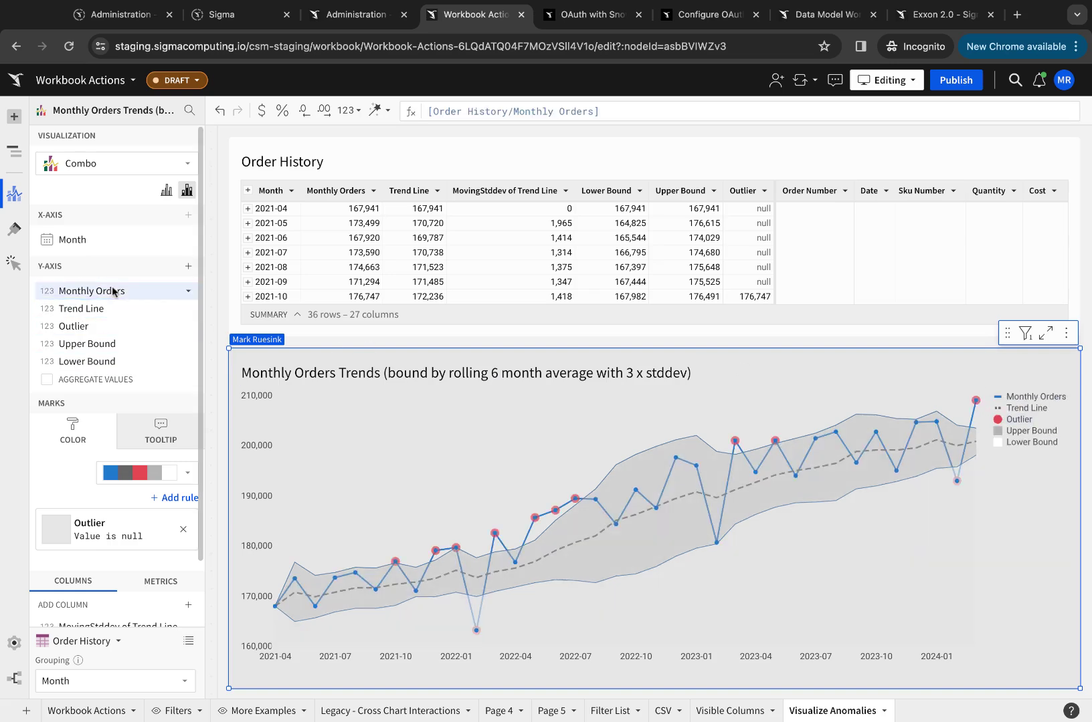
click(190, 294)
mouse_move(234, 381)
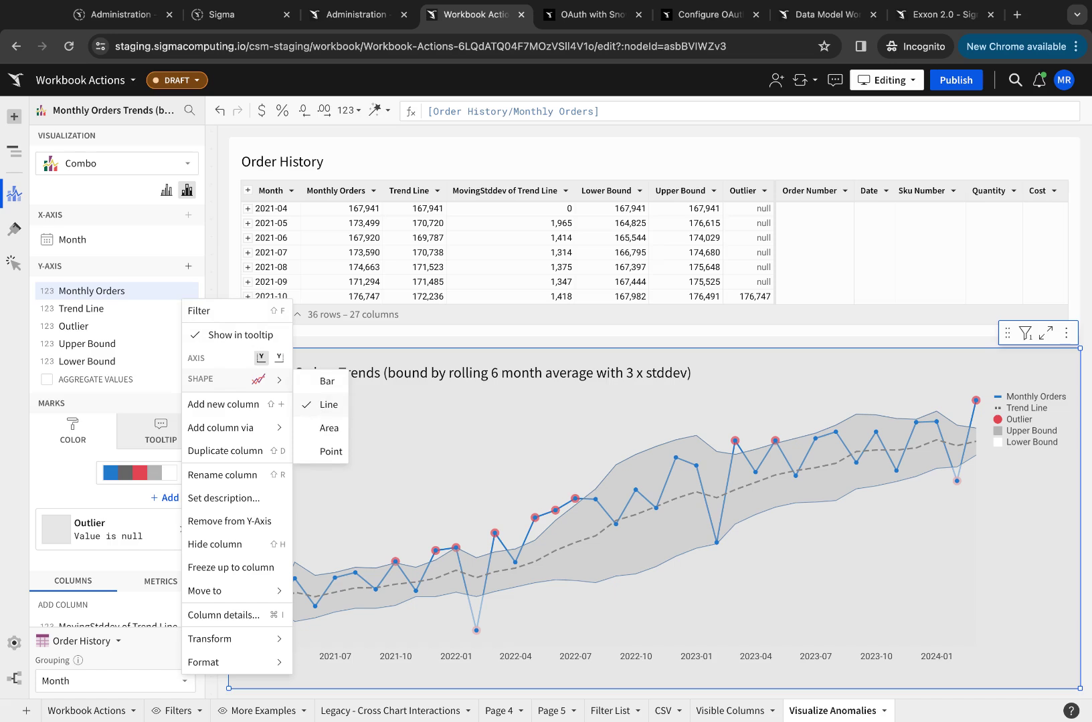
Confirm Trend Line is shaped as a Line and Outlier as a Point
click(78, 309)
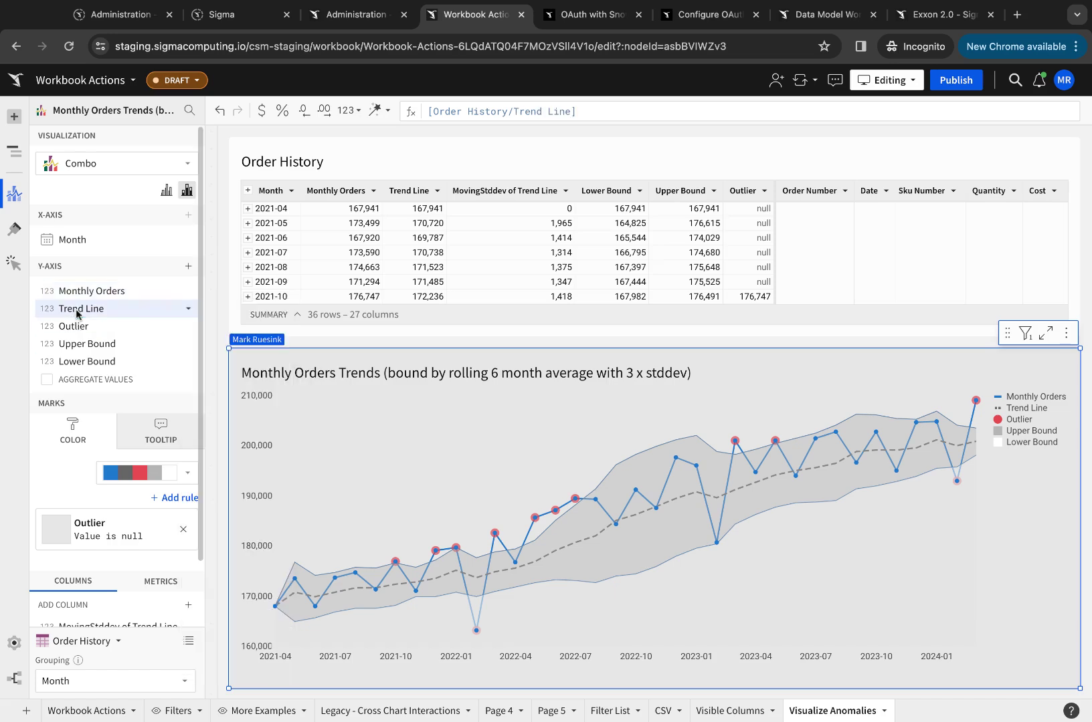
click(189, 309)
mouse_move(251, 401)
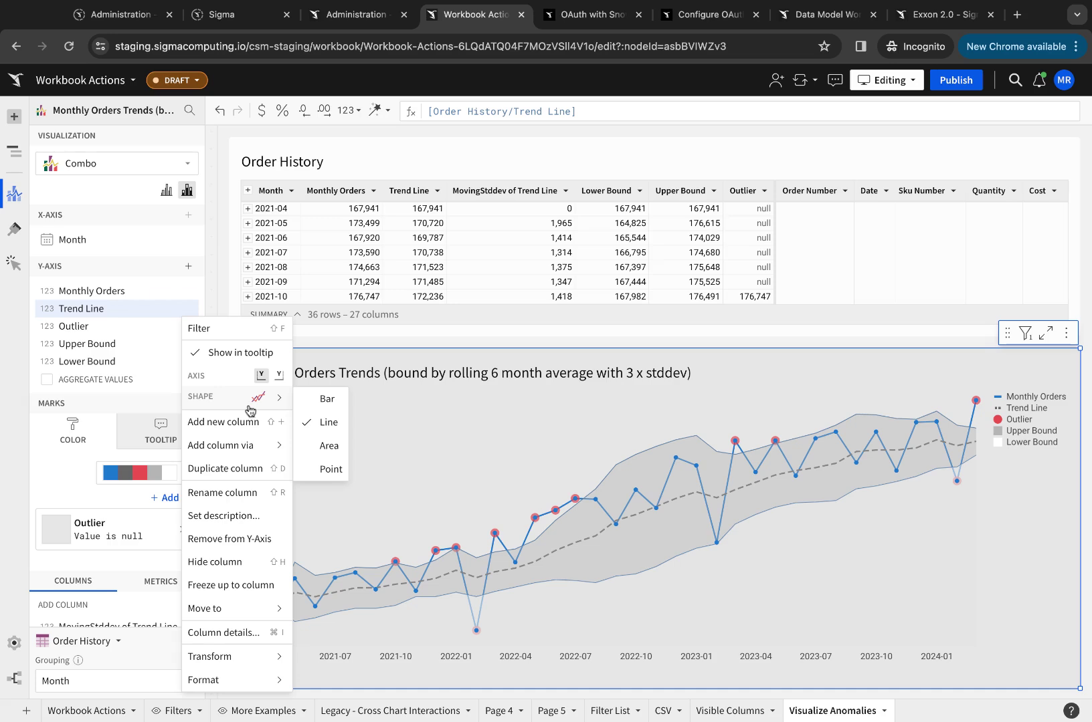
click(104, 329)
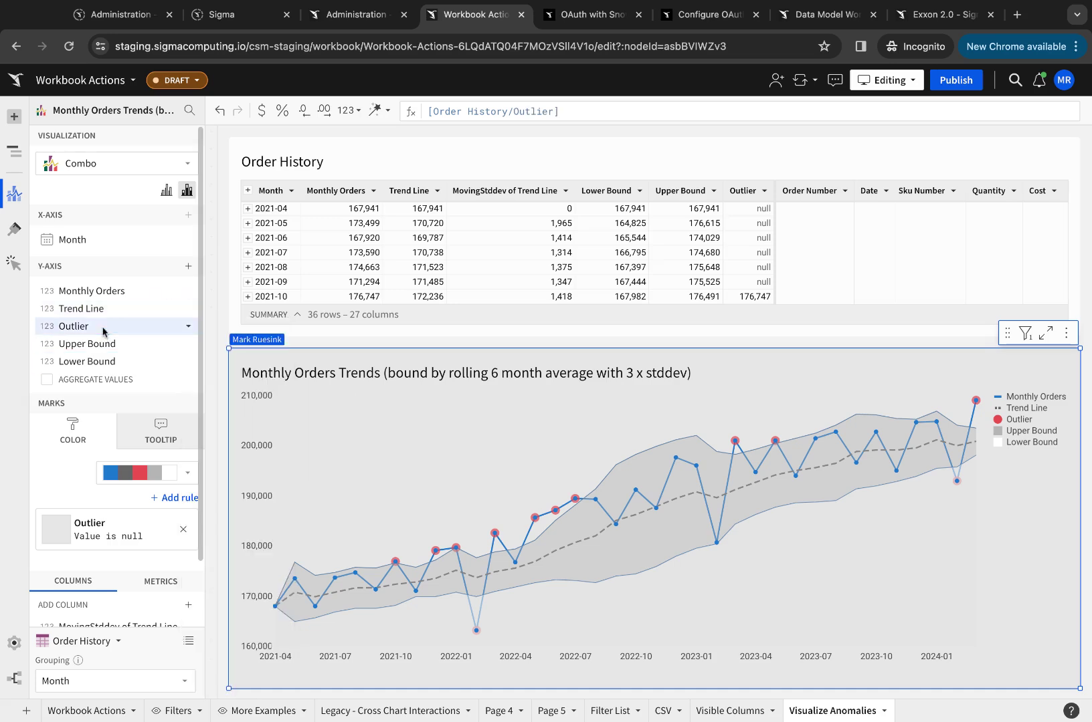
click(188, 326)
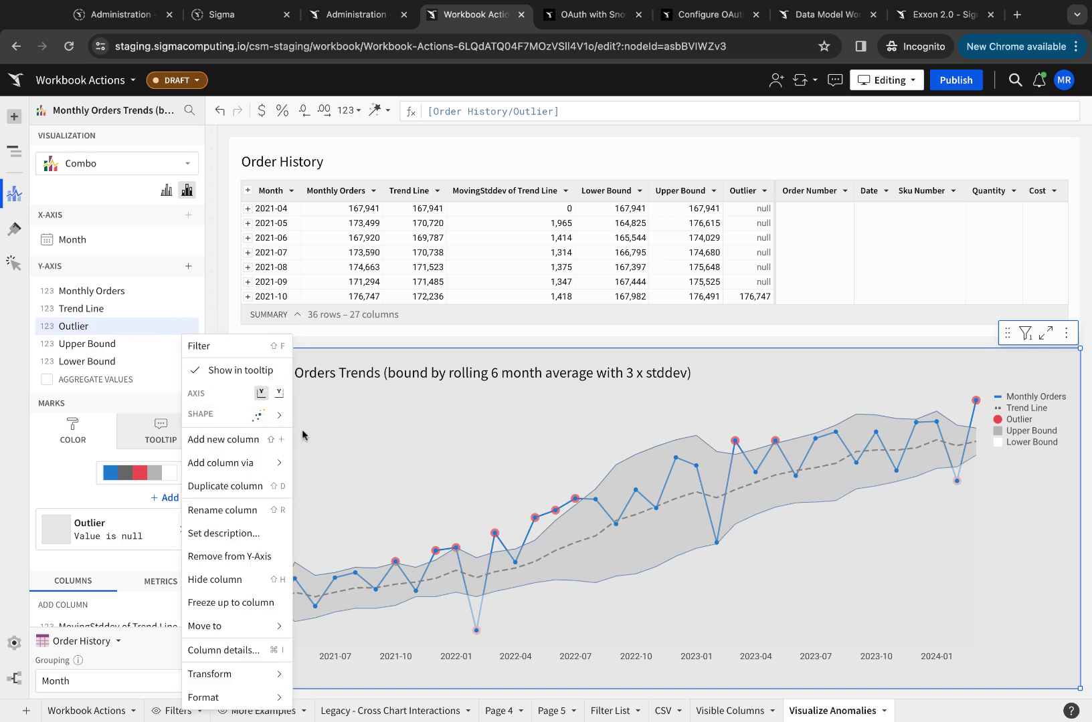
mouse_move(281, 418)
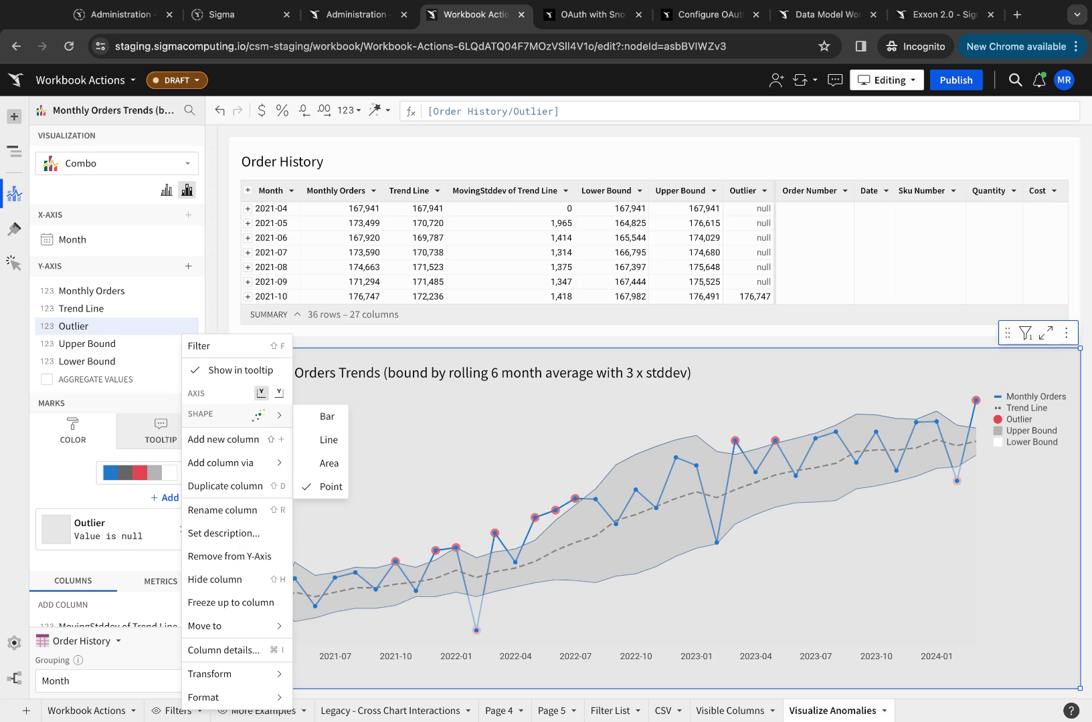
click(105, 344)
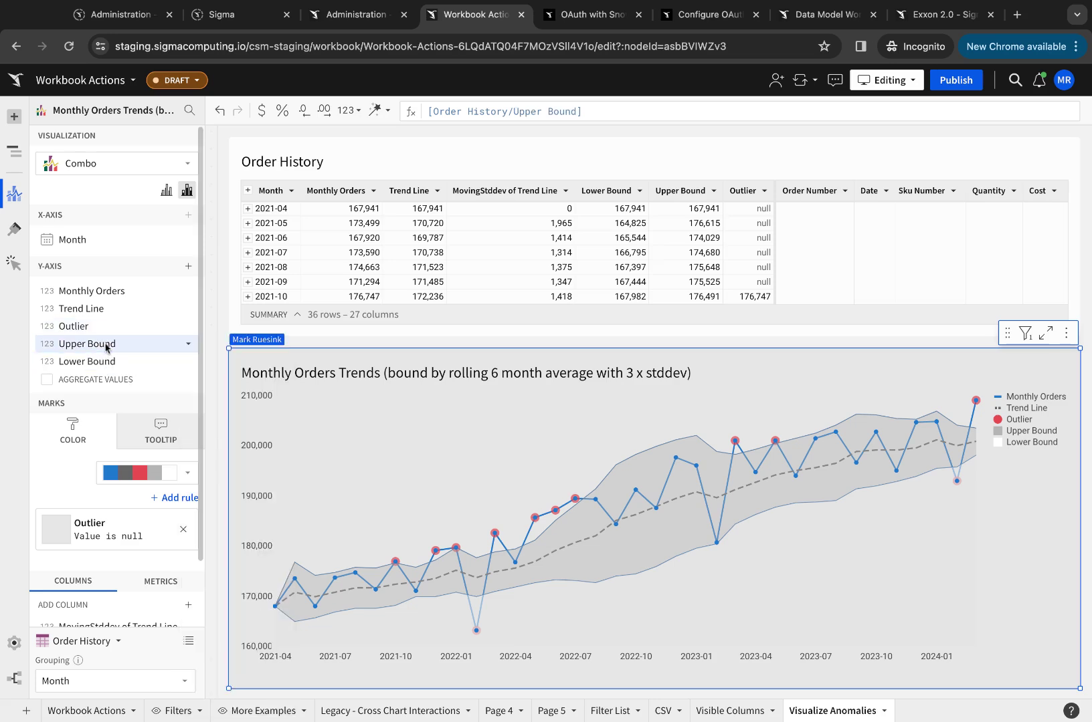
click(188, 344)
mouse_move(245, 194)
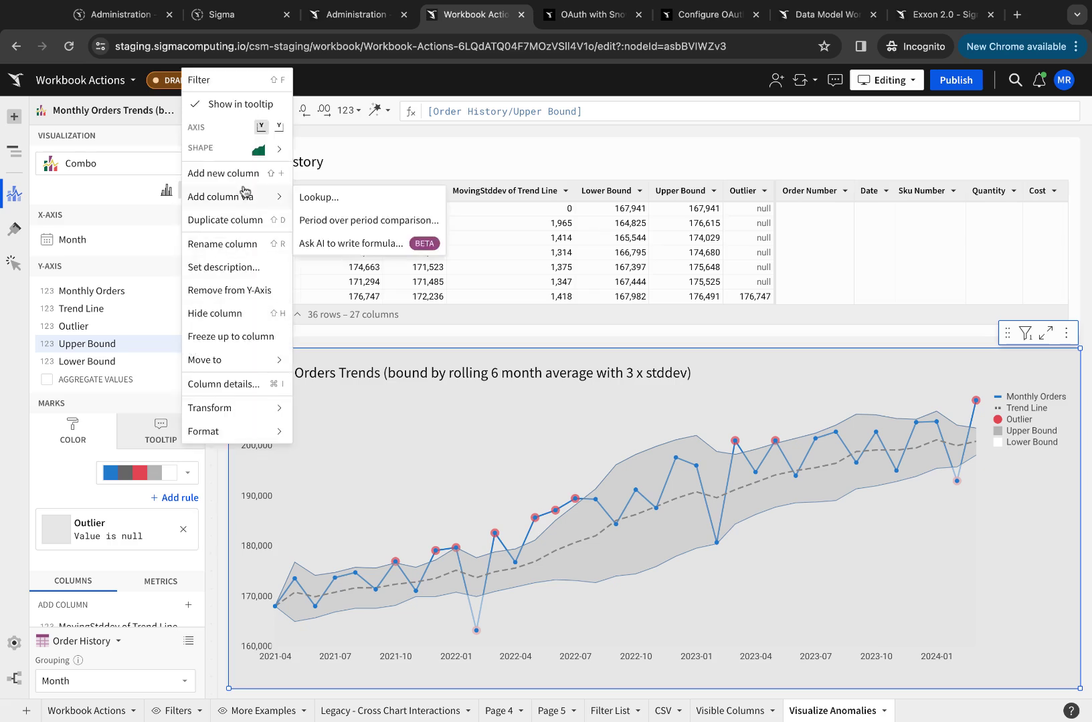
mouse_move(241, 158)
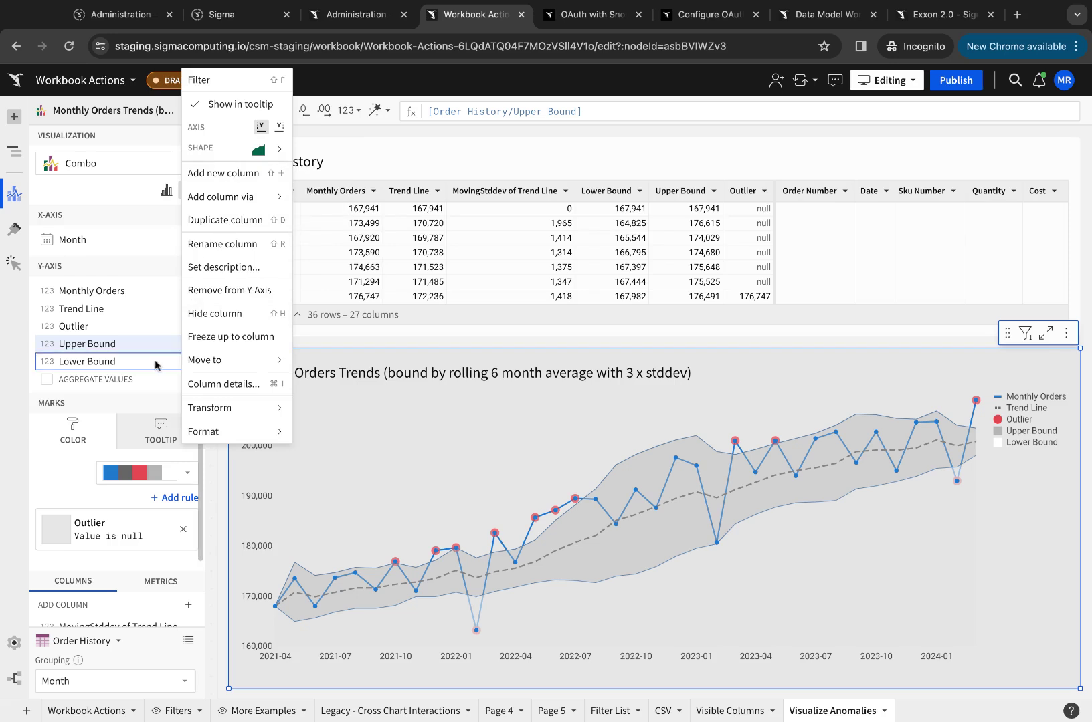
click(180, 364)
click(188, 362)
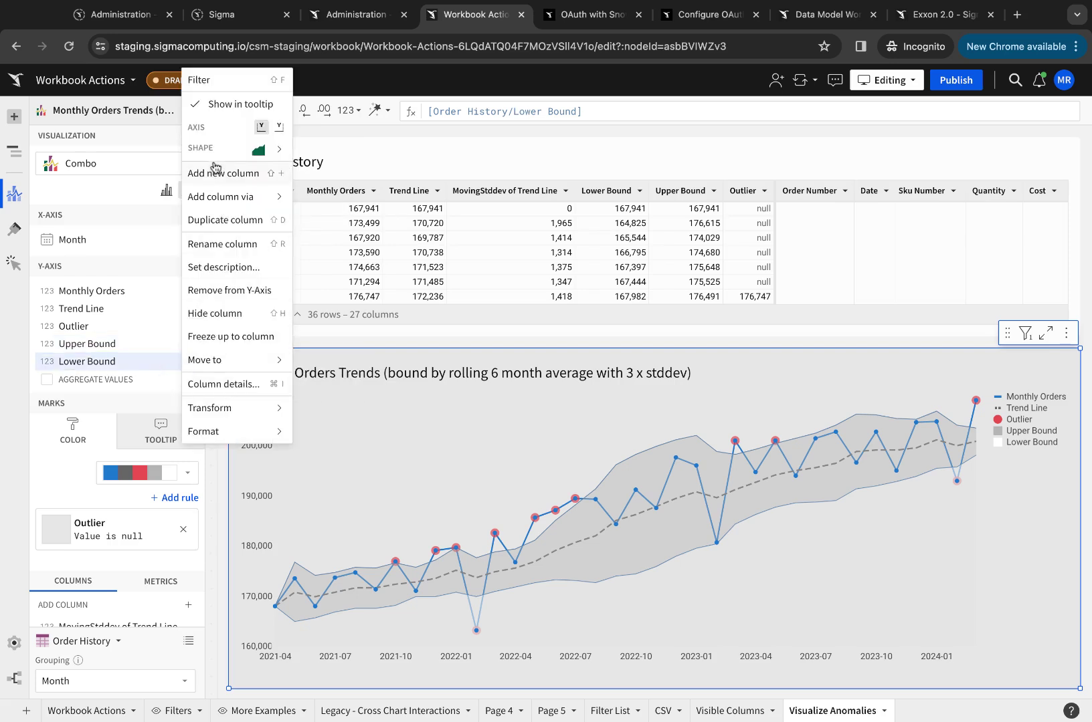
mouse_move(214, 159)
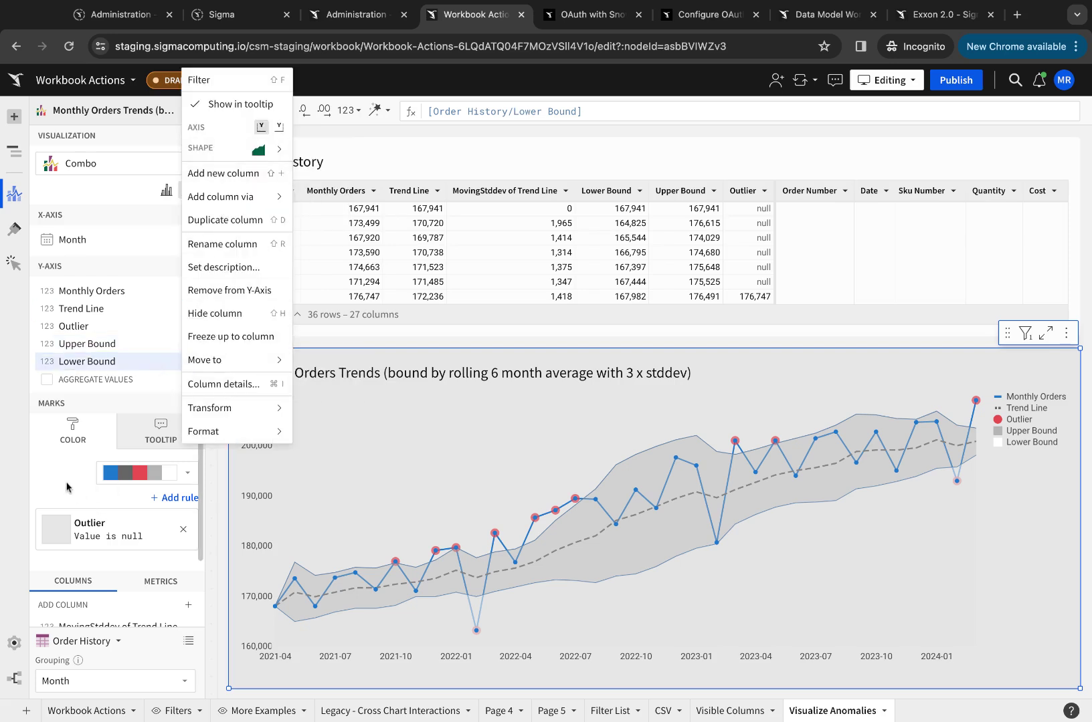
click(91, 484)
click(187, 473)
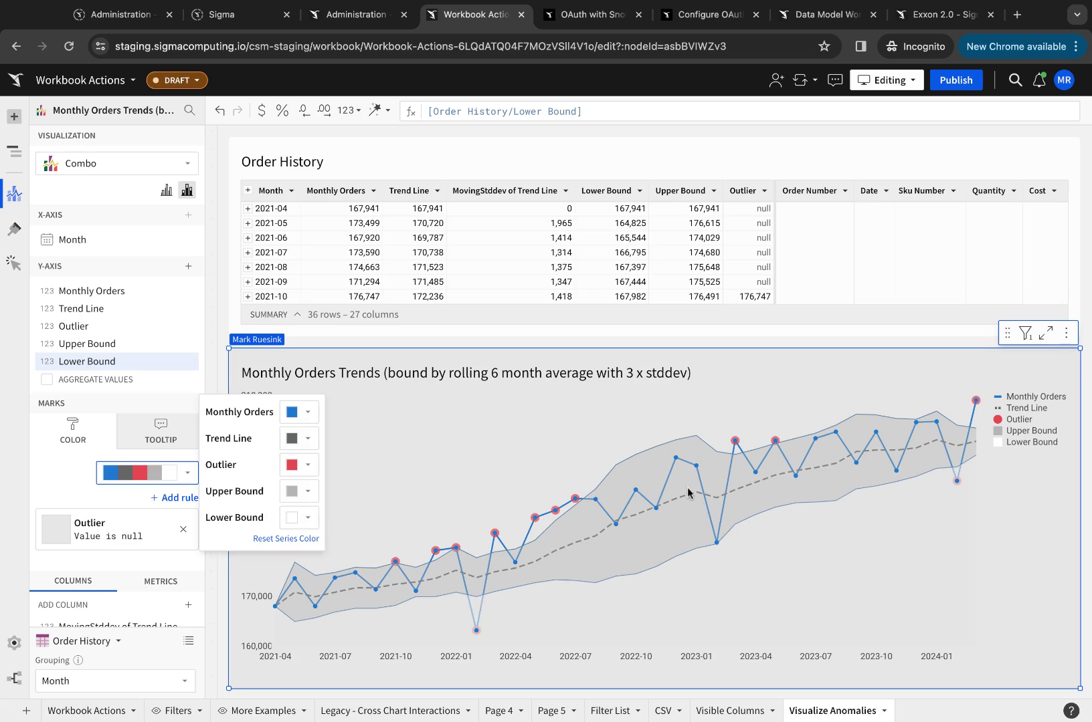
click(80, 499)
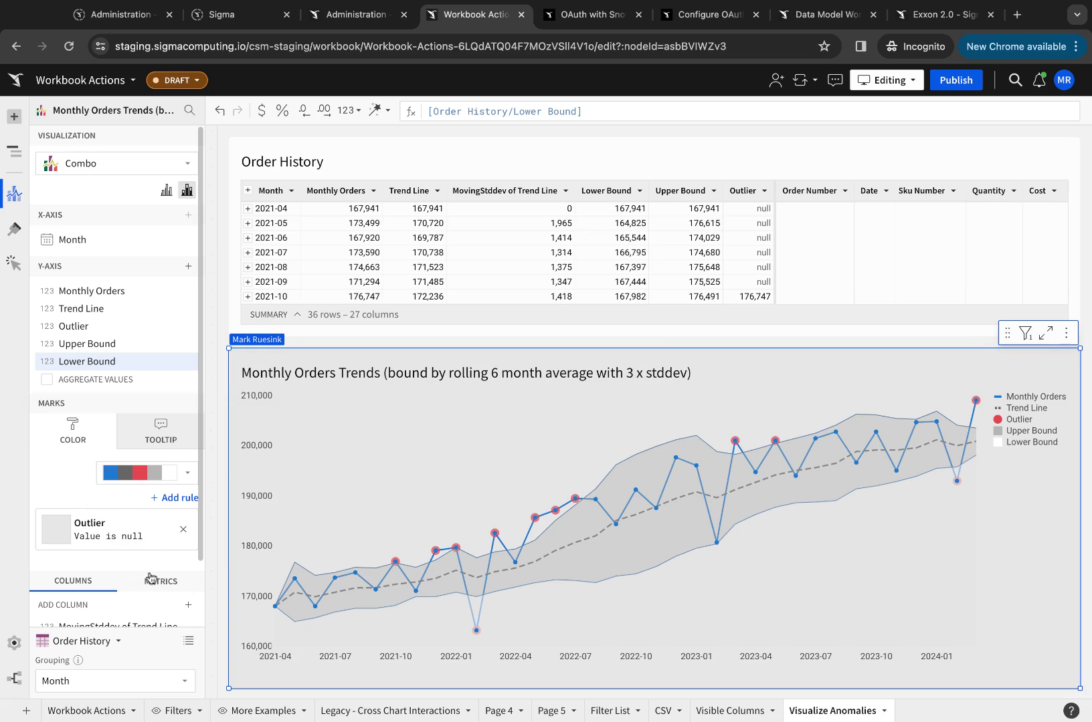
click(430, 475)
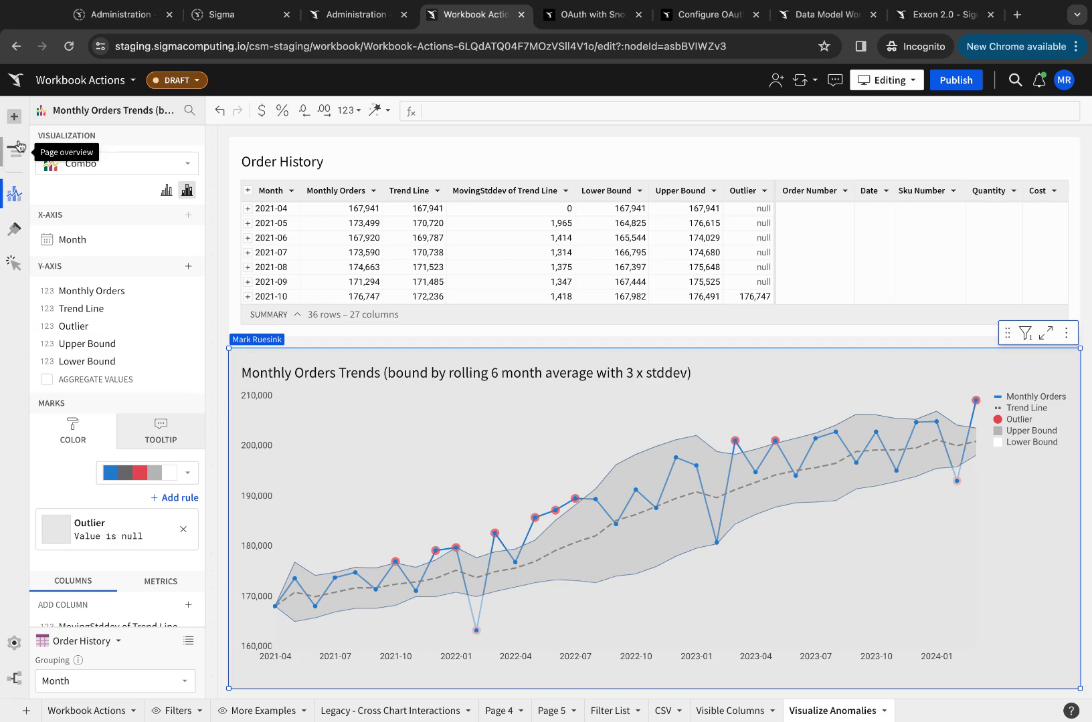
In Element format, toggle Show background off and back on, then review the Background color choices without changing them
click(15, 232)
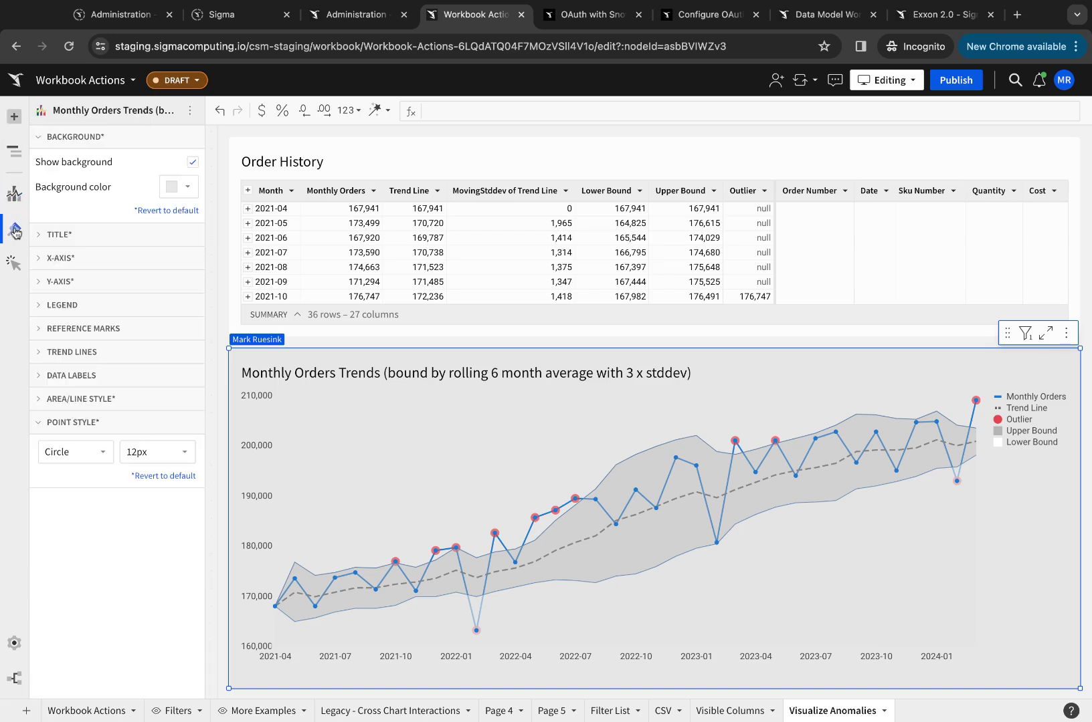
click(192, 164)
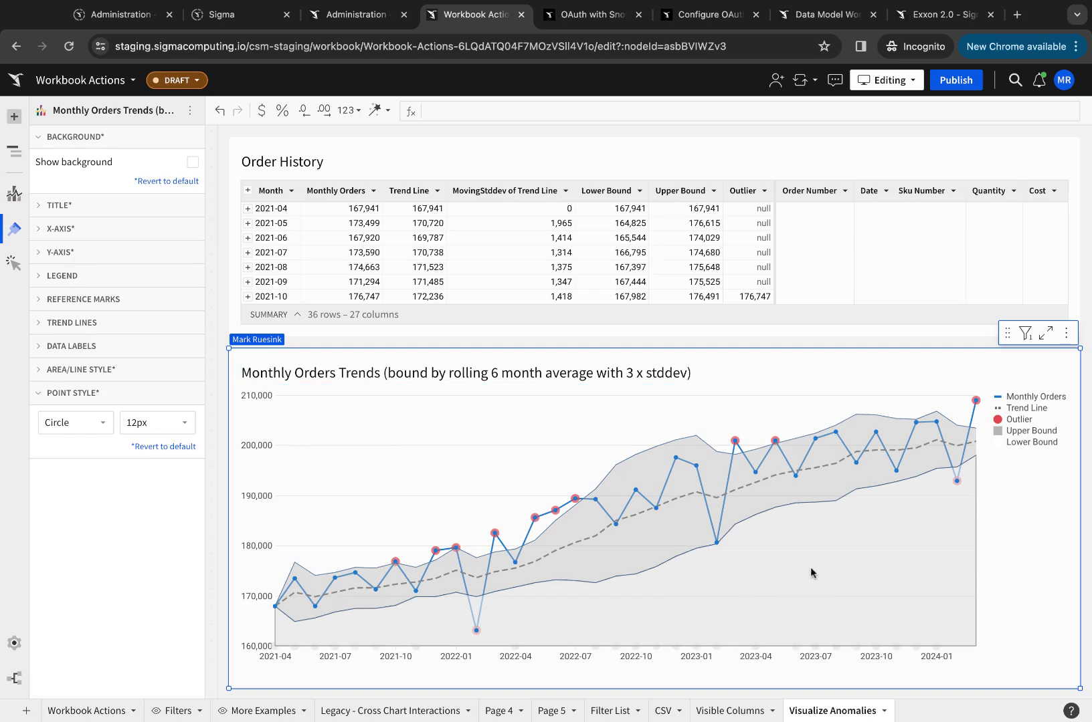
click(191, 162)
click(188, 190)
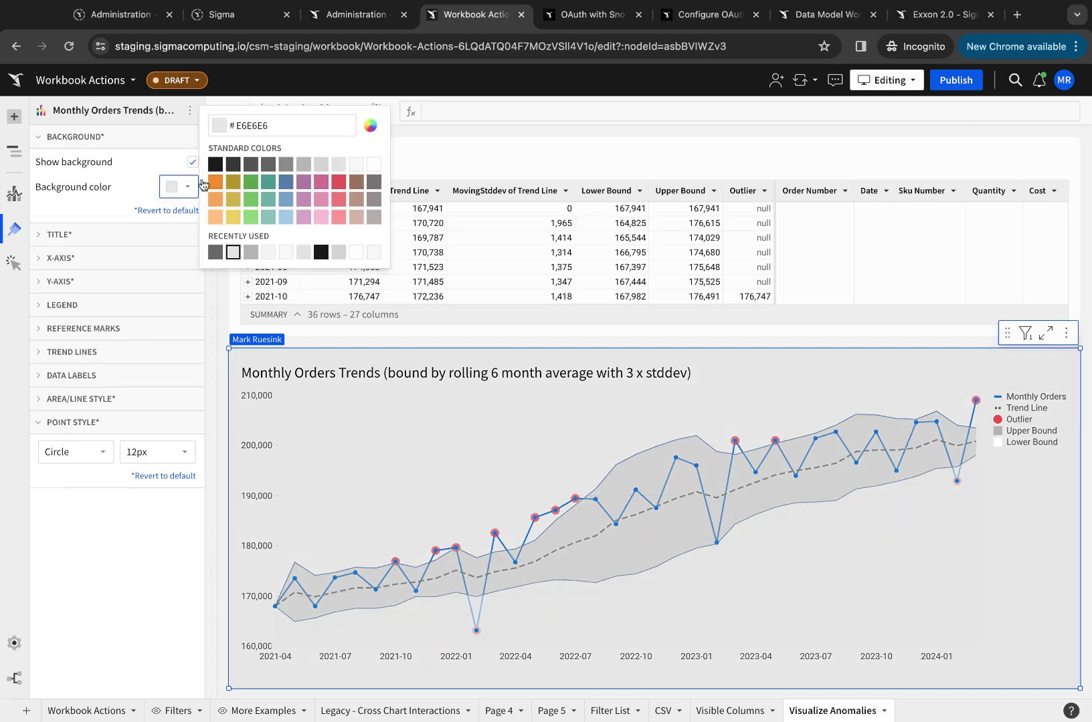
click(175, 537)
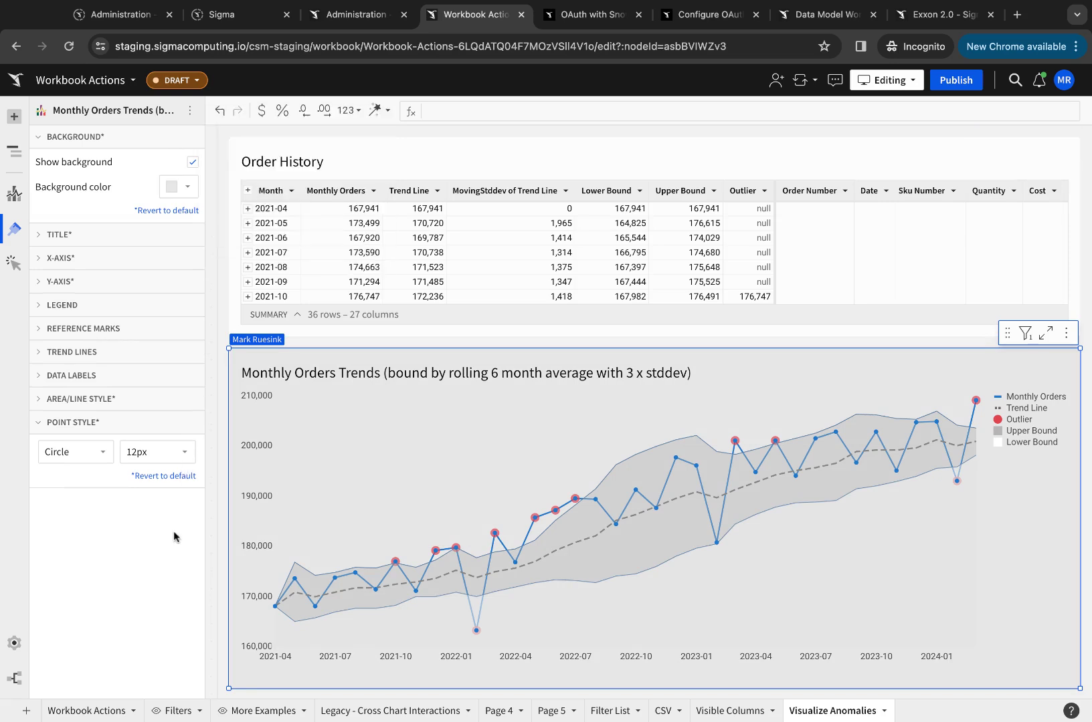